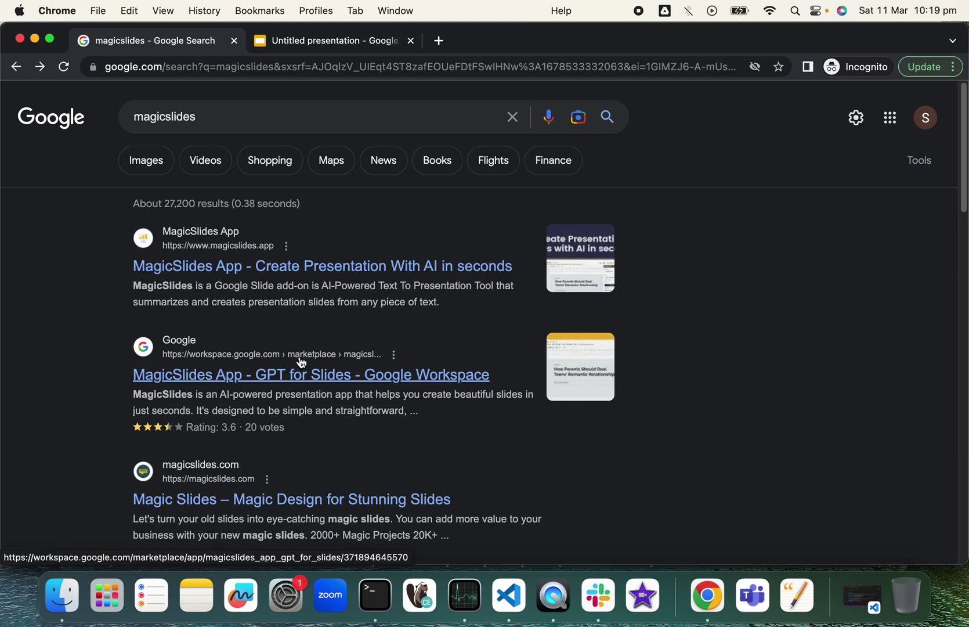
Install the MagicSlides App add-on from its Marketplace listing, allowing access for the chosen account.
click(288, 380)
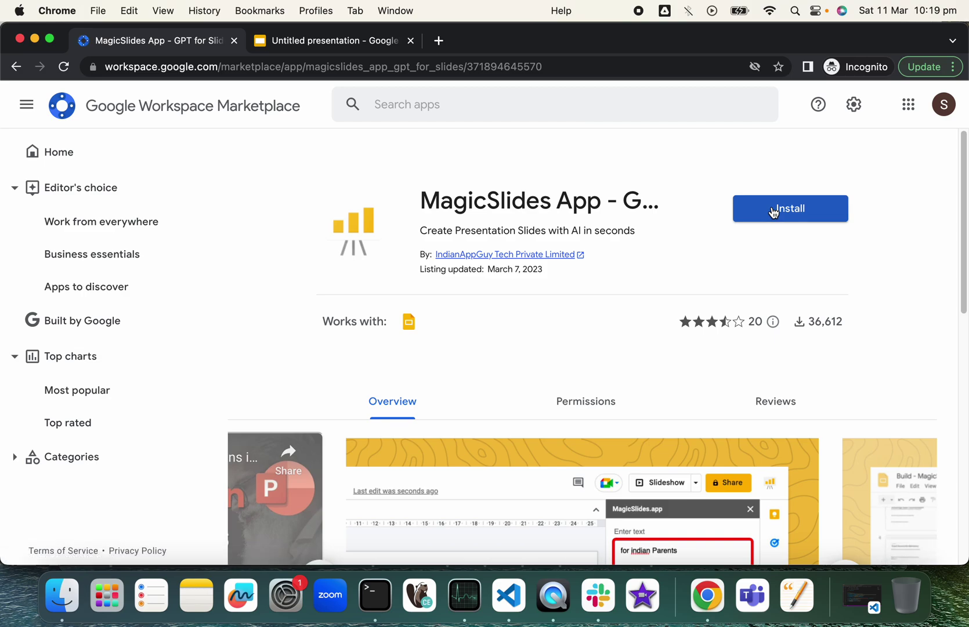
click(773, 210)
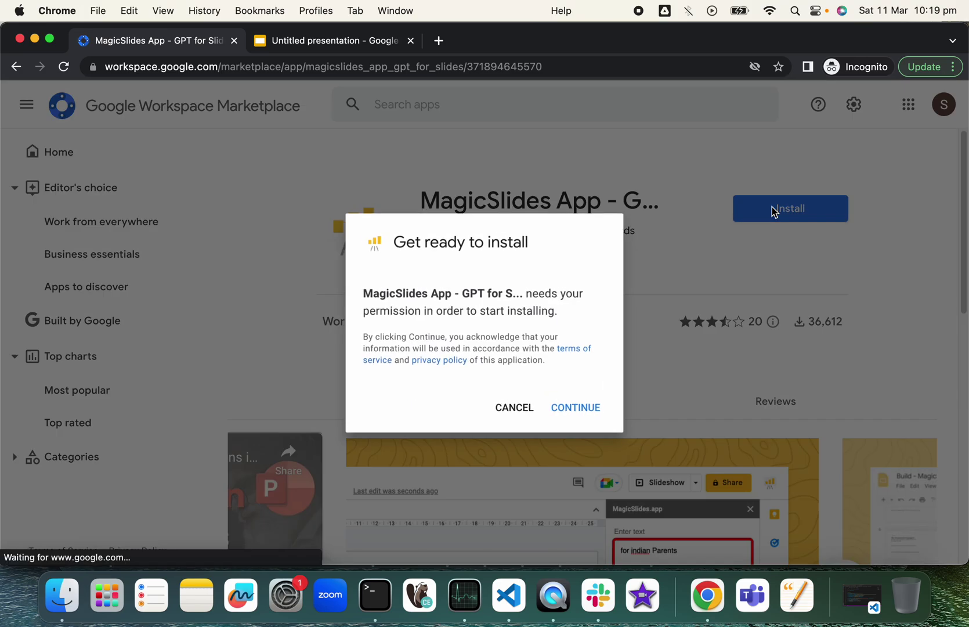
click(600, 409)
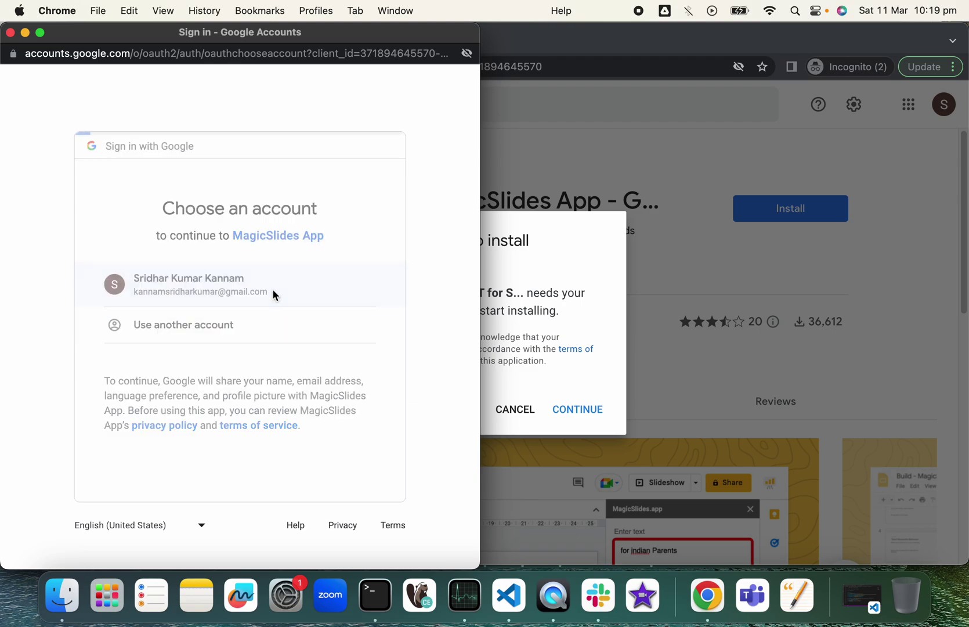
click(273, 290)
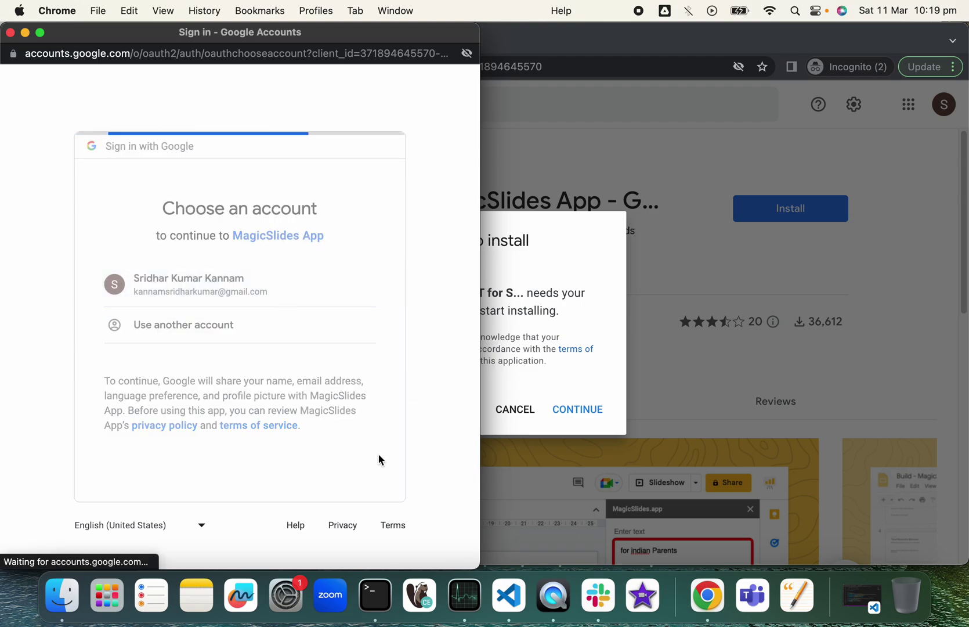
scroll(379, 454, down, 5)
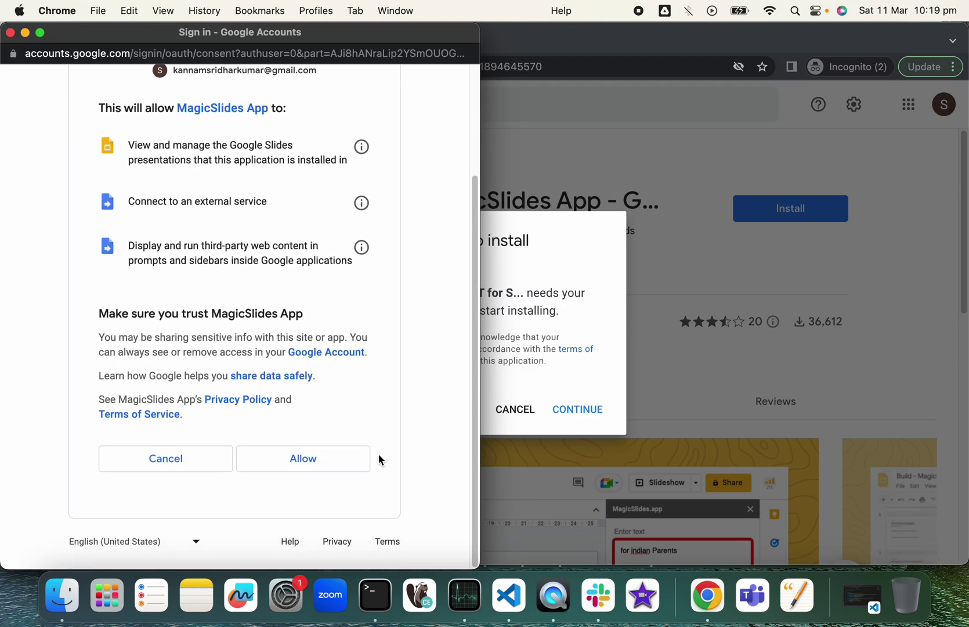
click(324, 469)
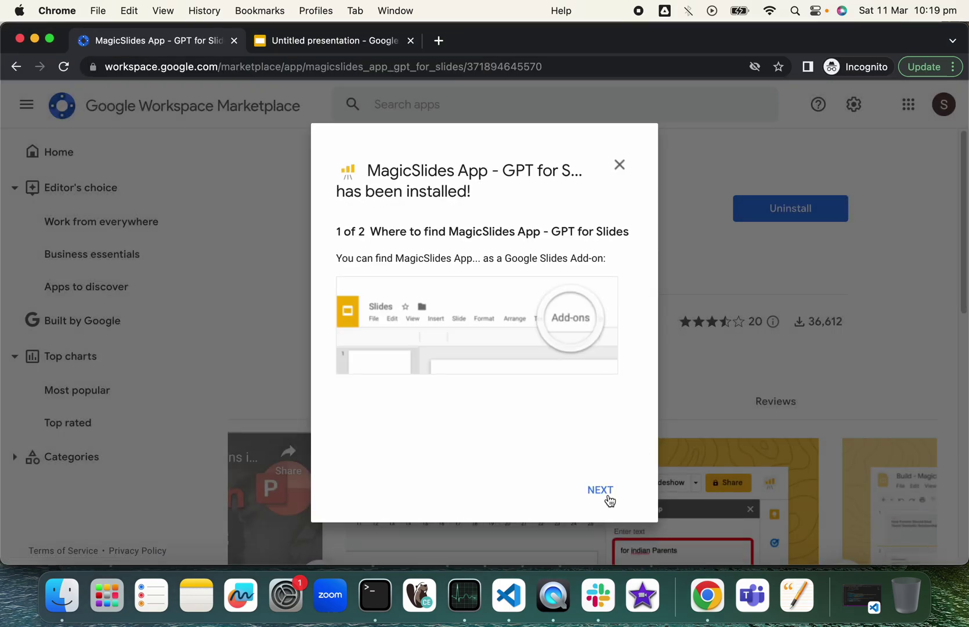
click(603, 491)
click(603, 491)
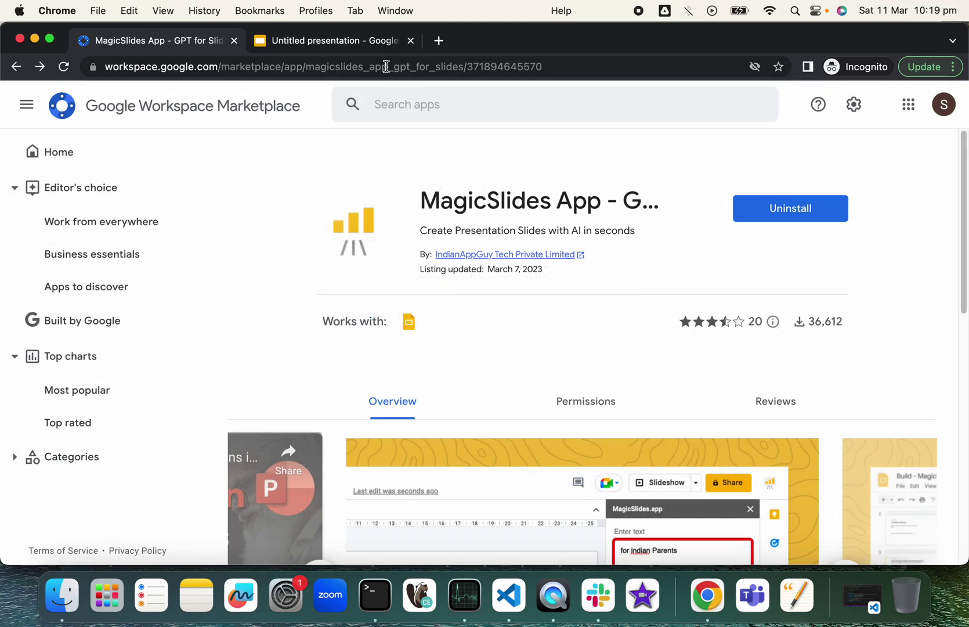
Reload the Untitled presentation so the newly installed add-on becomes available.
click(343, 43)
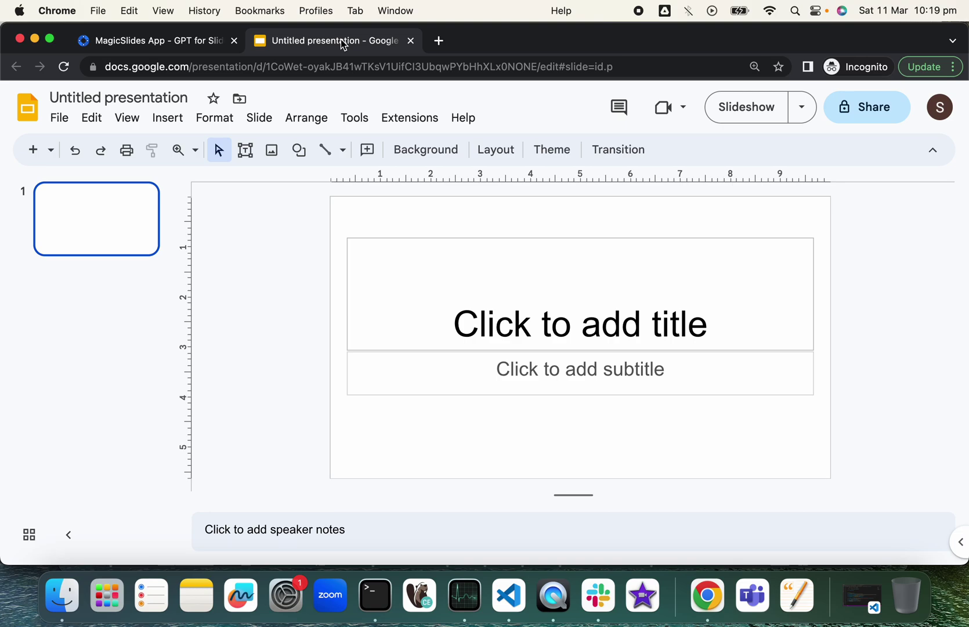
click(358, 65)
key(Return)
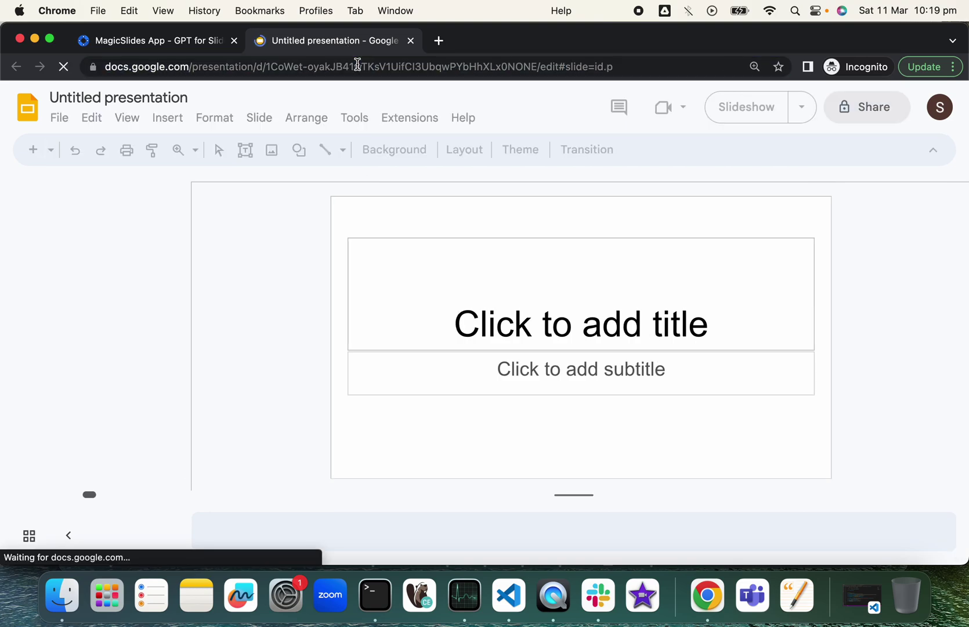
Launch the MagicSlides App - GPT for Slides sidebar from the Extensions menu.
click(407, 119)
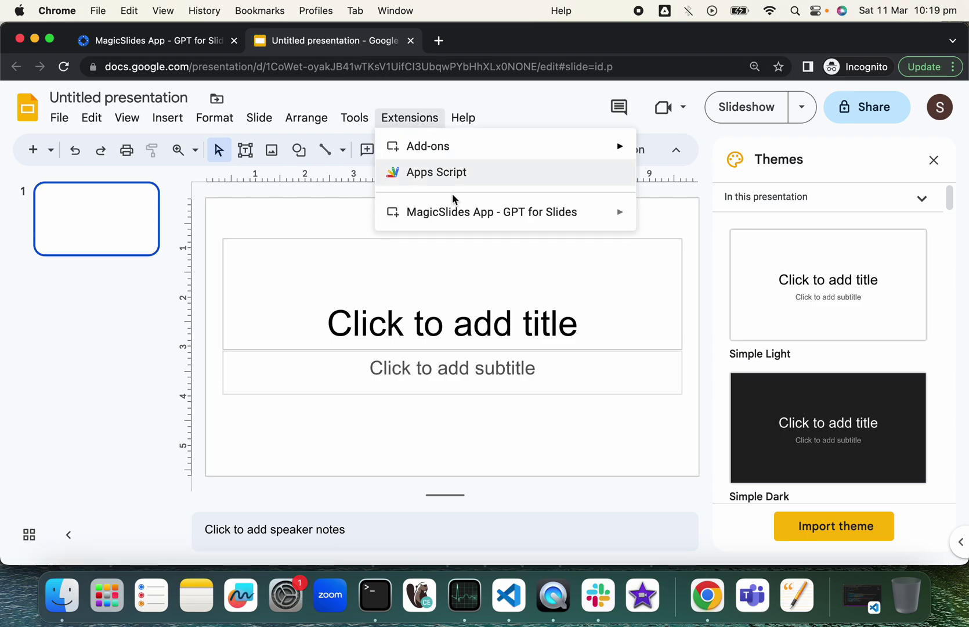
mouse_move(460, 218)
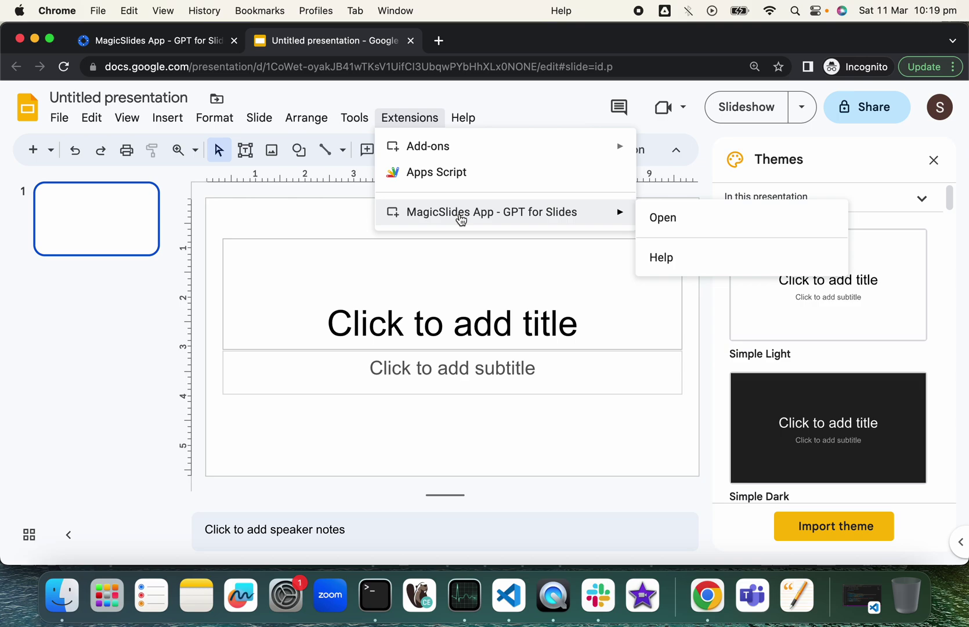
click(665, 220)
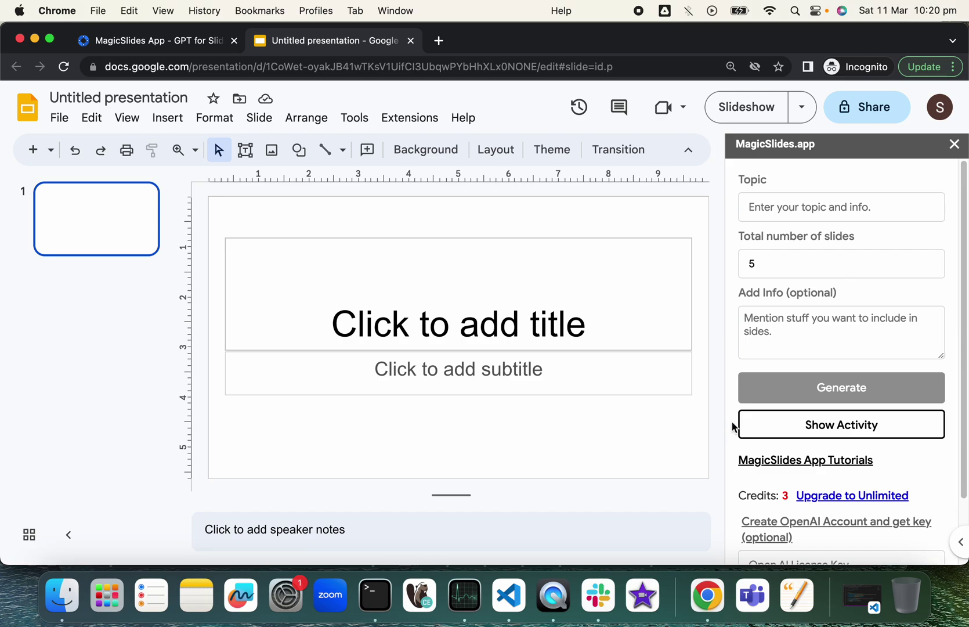
Enter topic 'The applications of AI' and extra info 'Healthcare Industry,' in the MagicSlides form.
click(758, 205)
text(The app)
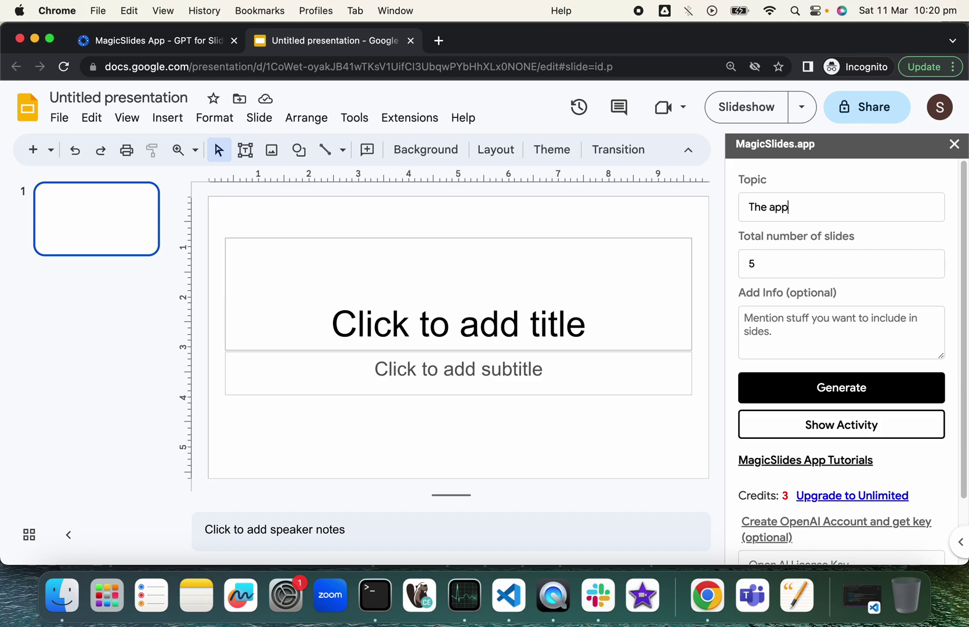
text(lications of)
text( AI)
text(He)
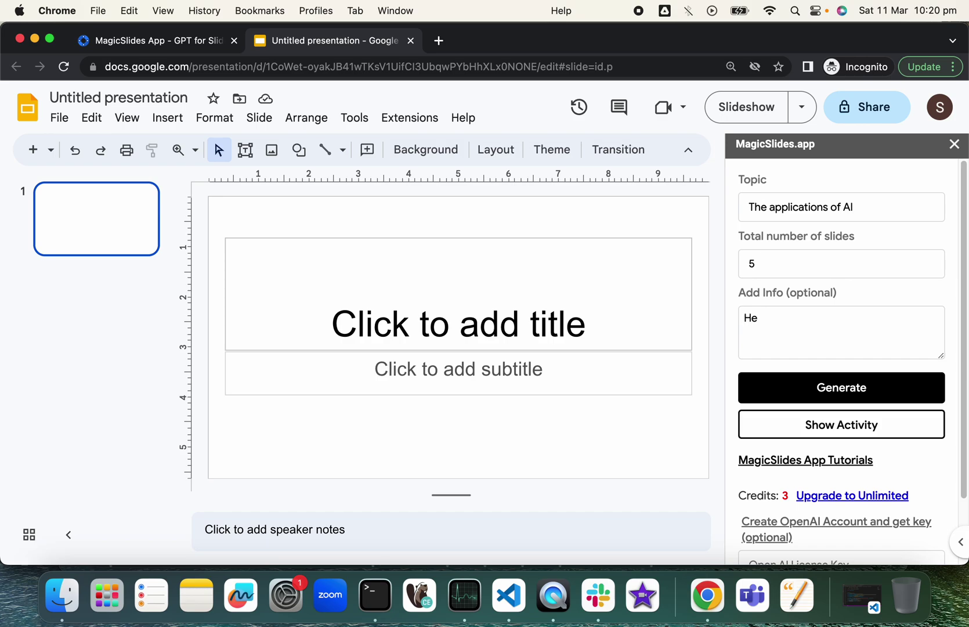
key(BackSpace)
key(BackSpace)
text(Hel)
text(althc)
text(are )
text(Indust)
text(ry,)
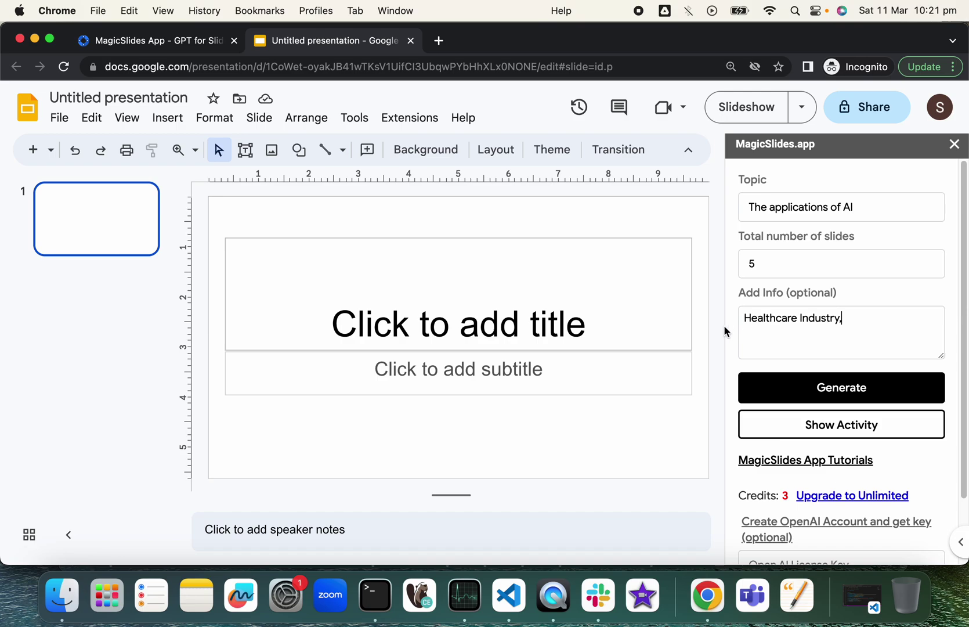
Generate the AI-in-healthcare slides with MagicSlides and scroll through the resulting deck.
click(838, 389)
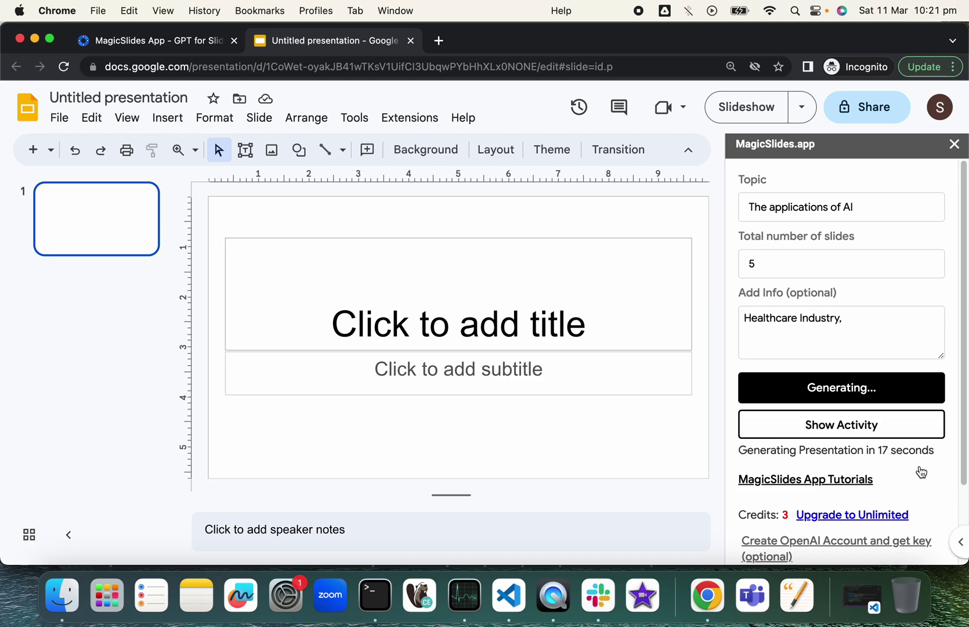
scroll(921, 472, down, 1)
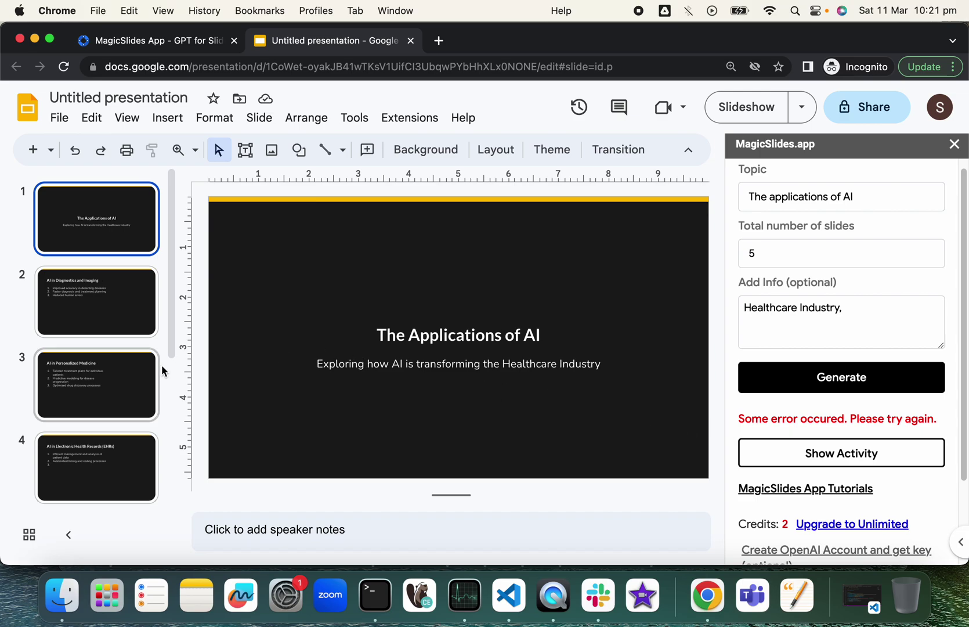
Review all seven slides, including the final thank-you slide, then open slide 2, AI in Diagnostics and Imaging.
scroll(163, 371, down, 5)
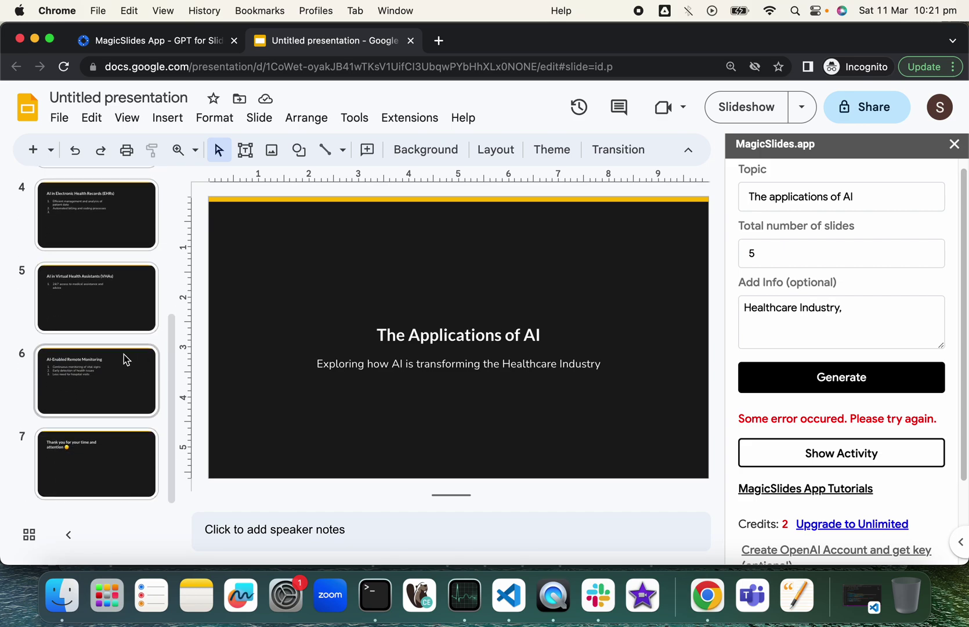
scroll(126, 359, up, 5)
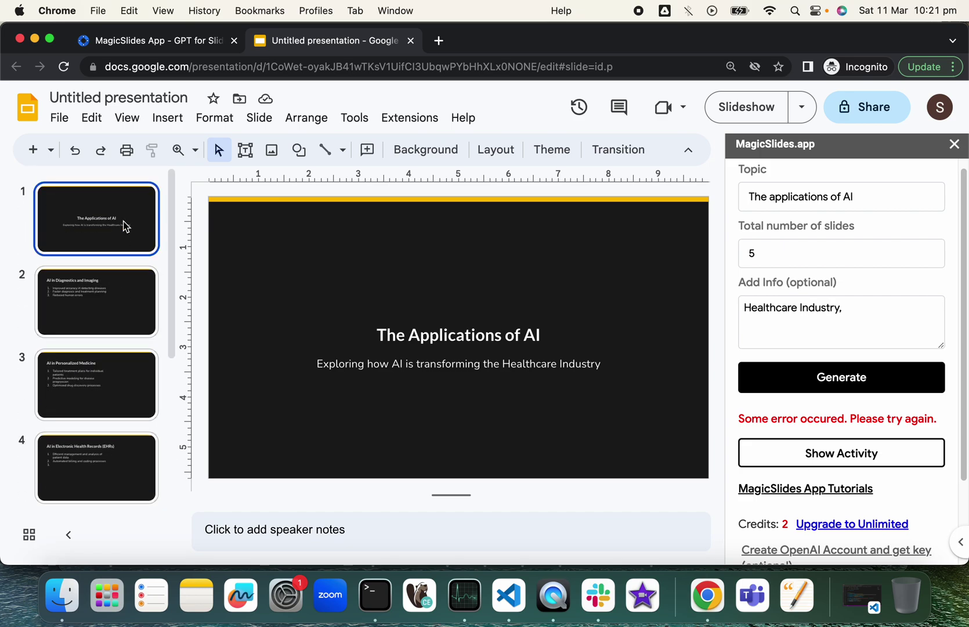
scroll(127, 366, down, 5)
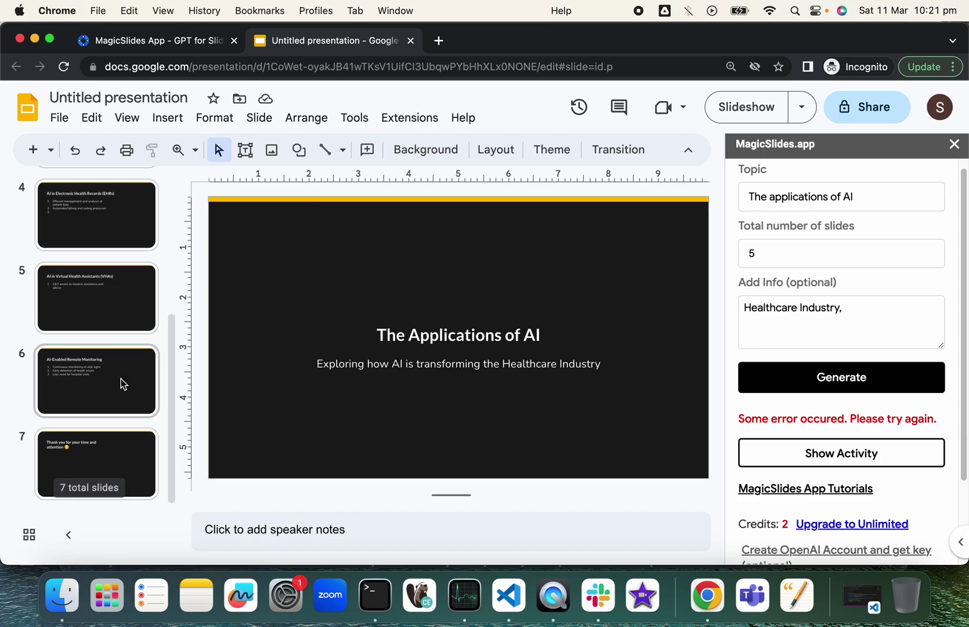
click(105, 456)
scroll(112, 301, up, 5)
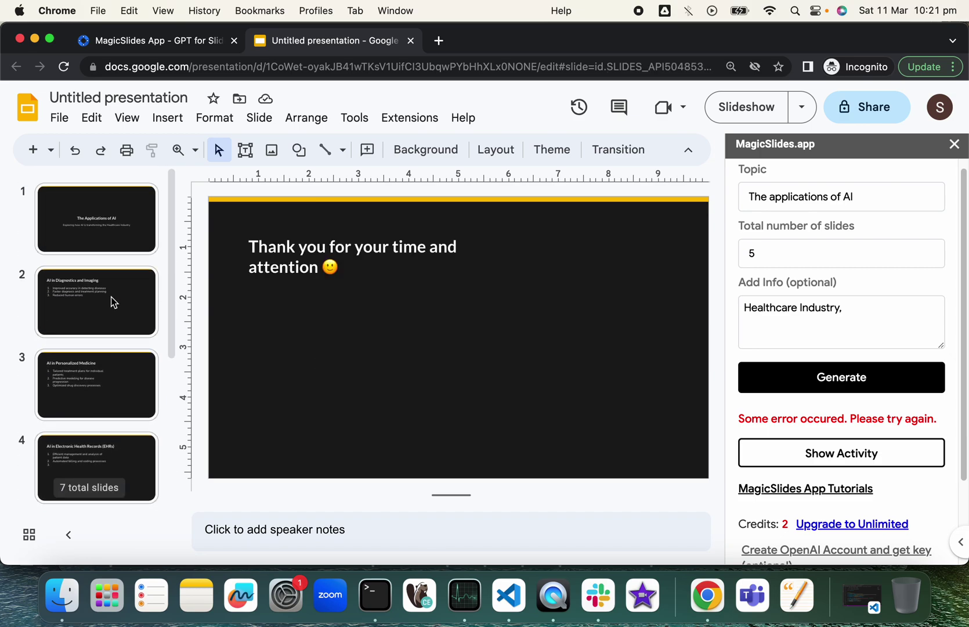
click(114, 303)
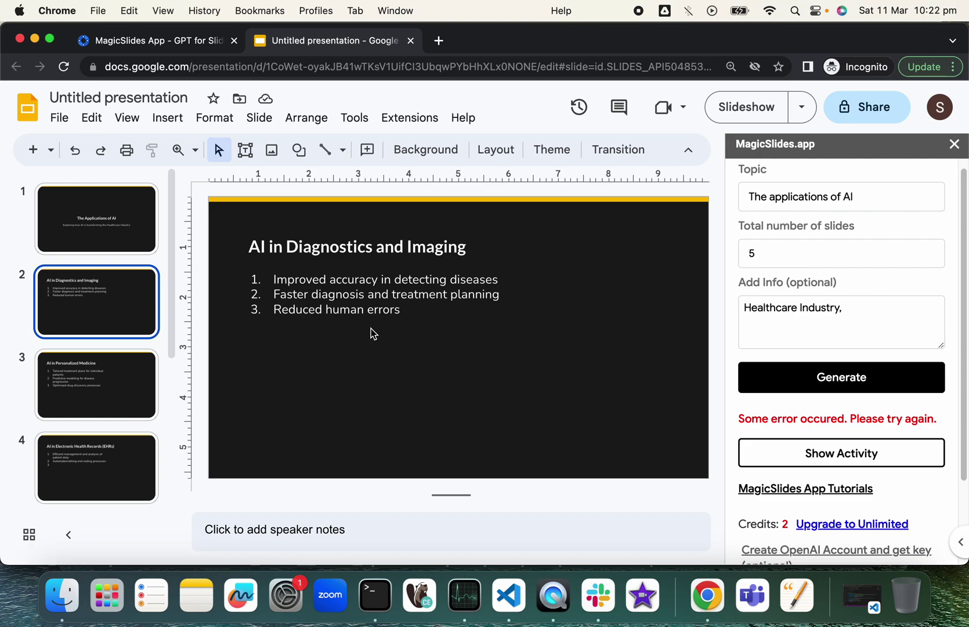
Step through slides 3–6 (Personalized Medicine, EHRs, VHAs, Remote Monitoring), ending on slide 5.
click(93, 381)
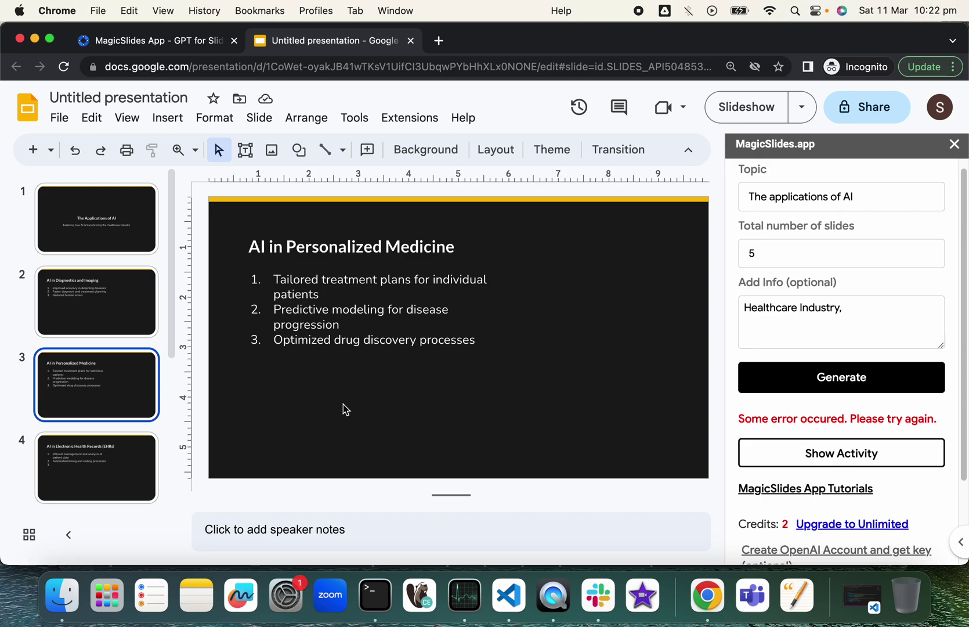
click(126, 458)
scroll(126, 457, down, 1)
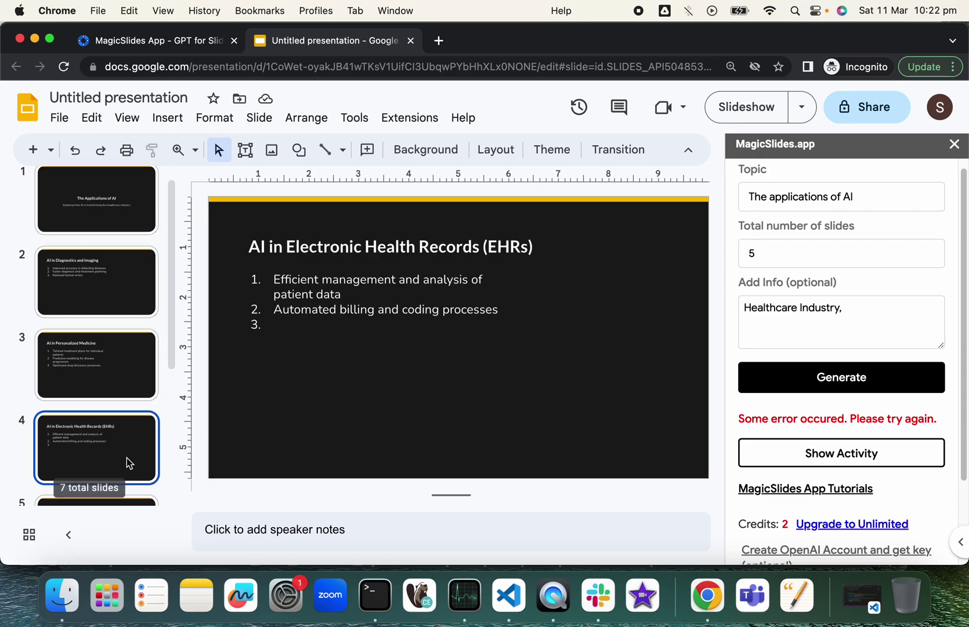
scroll(126, 457, down, 2)
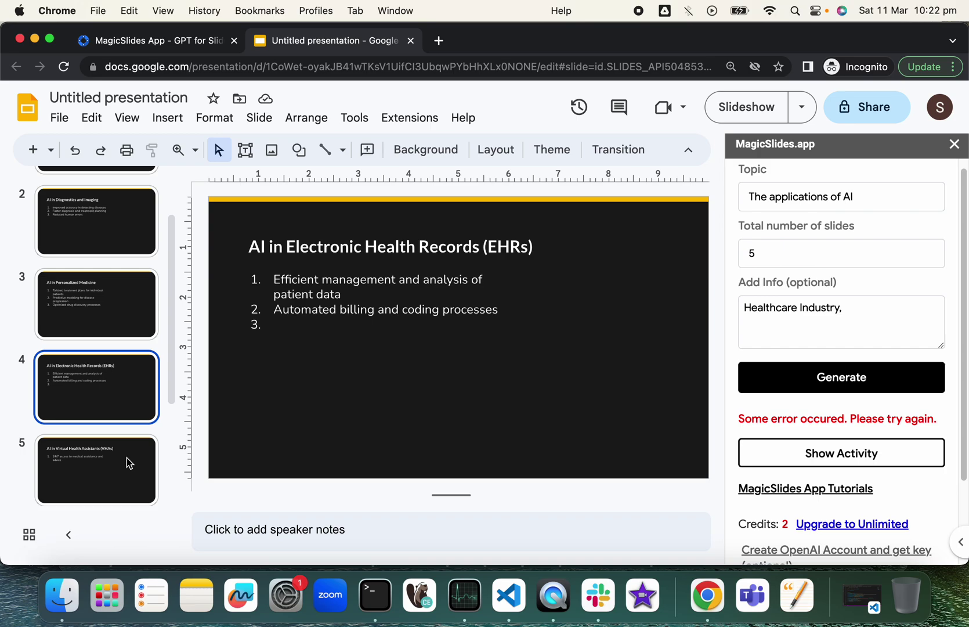
scroll(127, 457, down, 2)
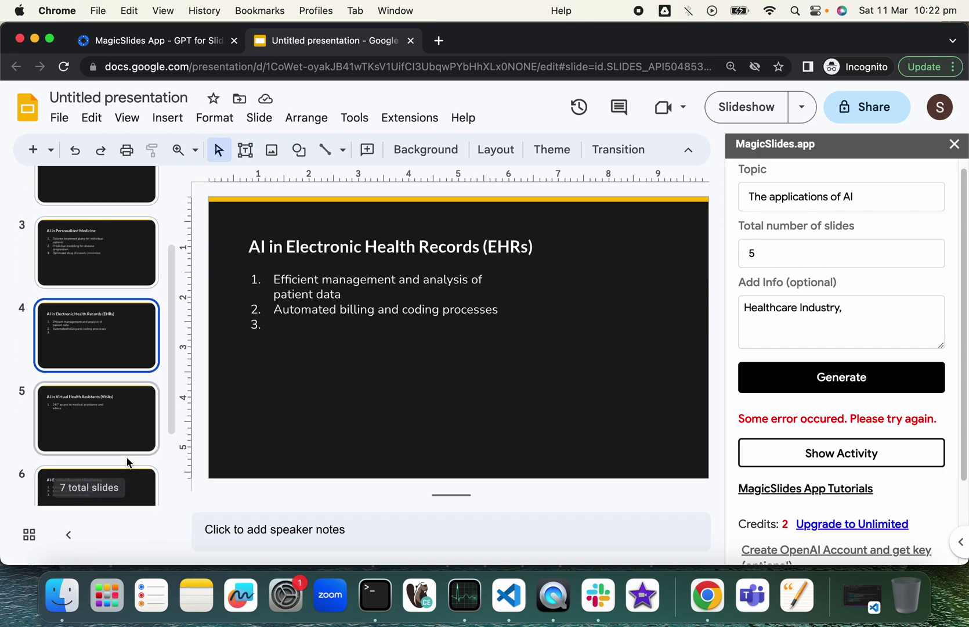
click(135, 421)
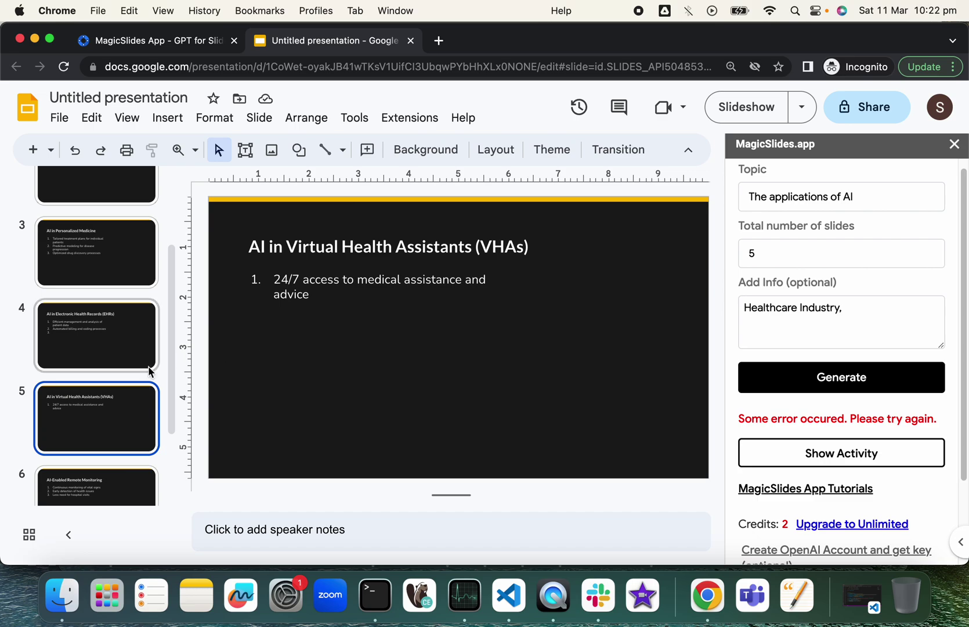
scroll(148, 371, down, 3)
click(142, 381)
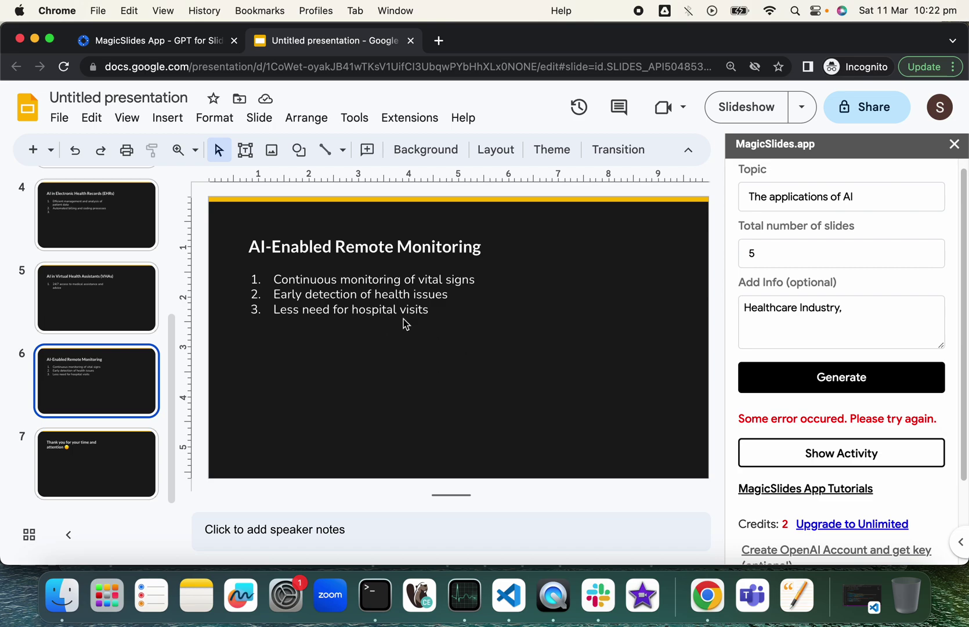
key(Up)
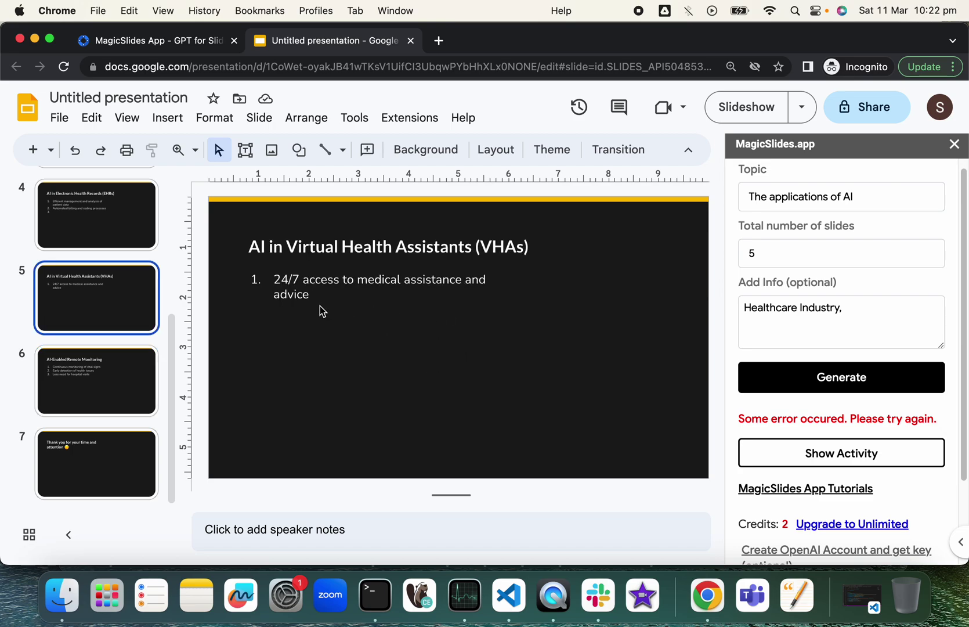